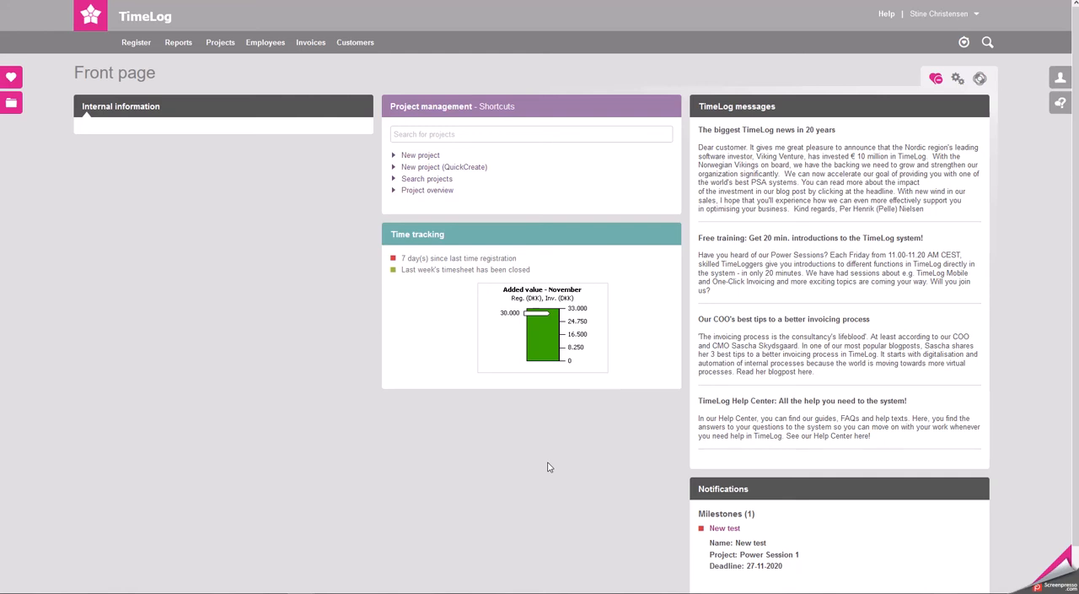
# Open the General settings in System administration, showing the legal entities
pyautogui.click(968, 15)
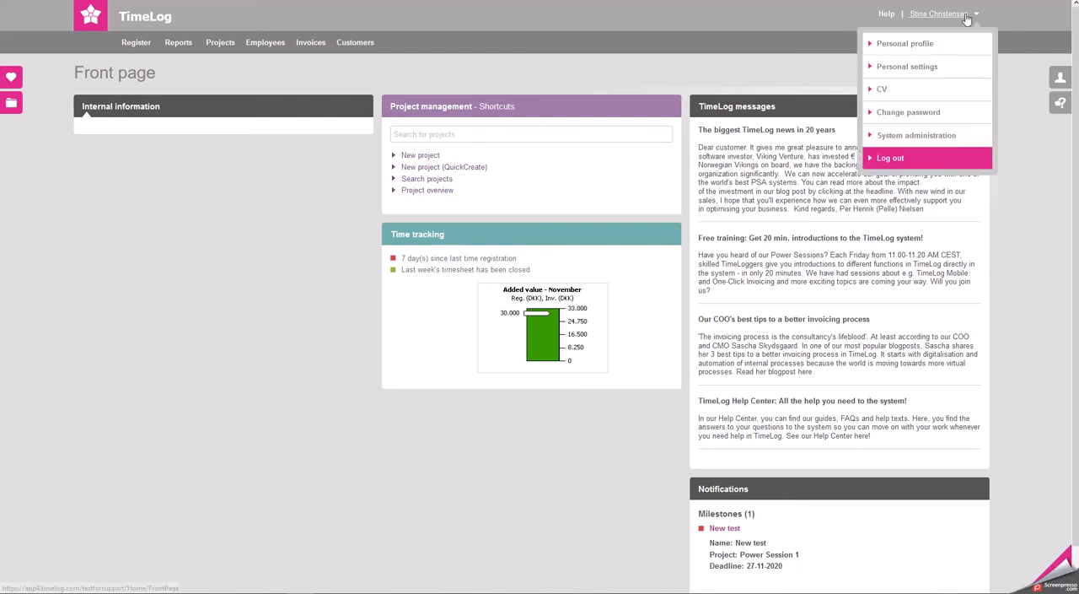
pyautogui.click(964, 143)
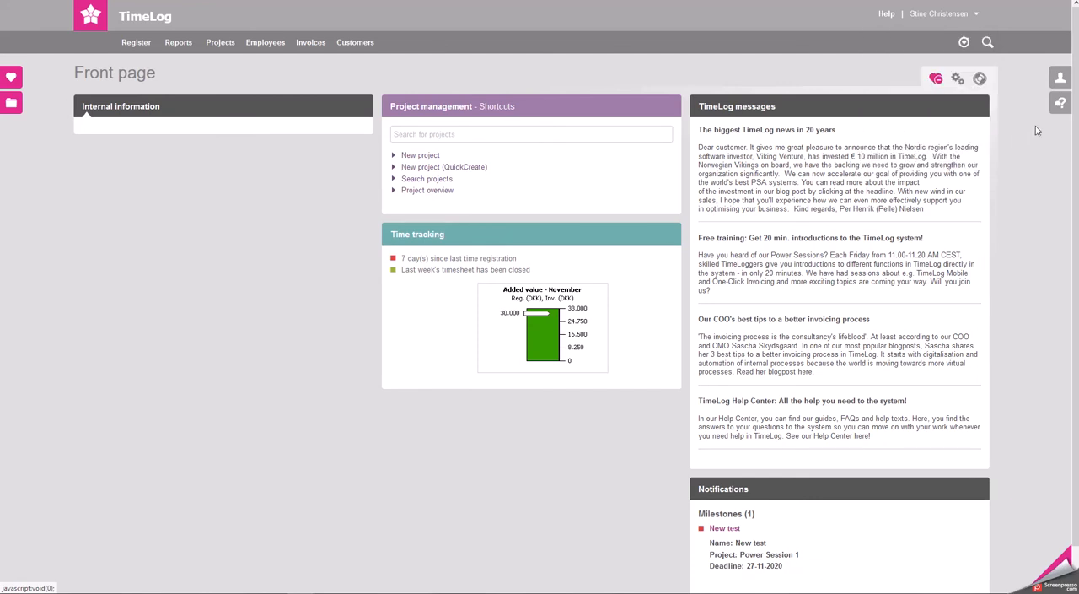
pyautogui.click(959, 80)
pyautogui.click(956, 20)
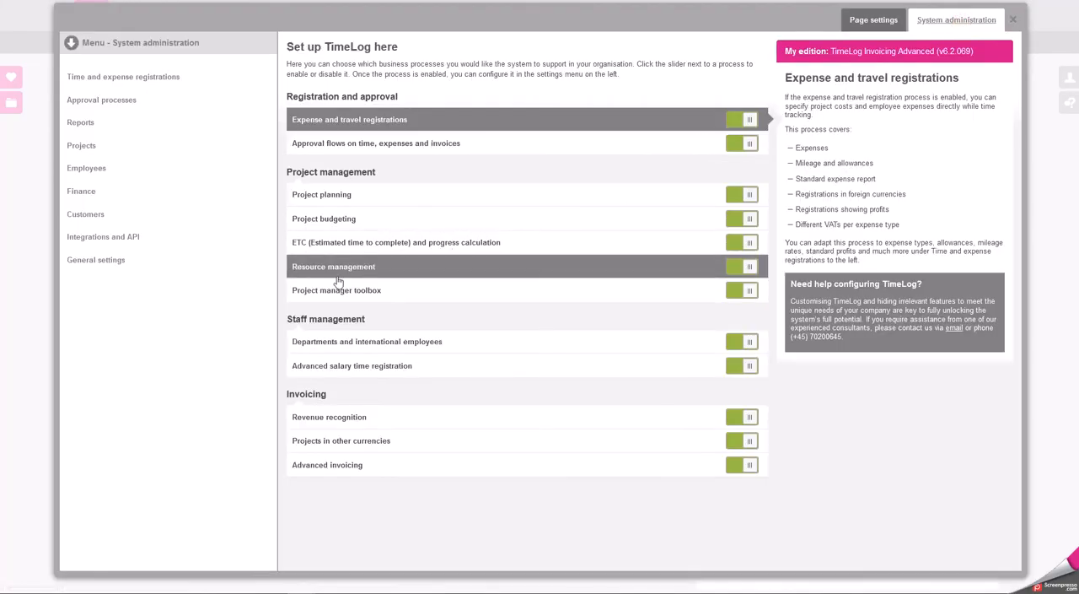
pyautogui.click(239, 269)
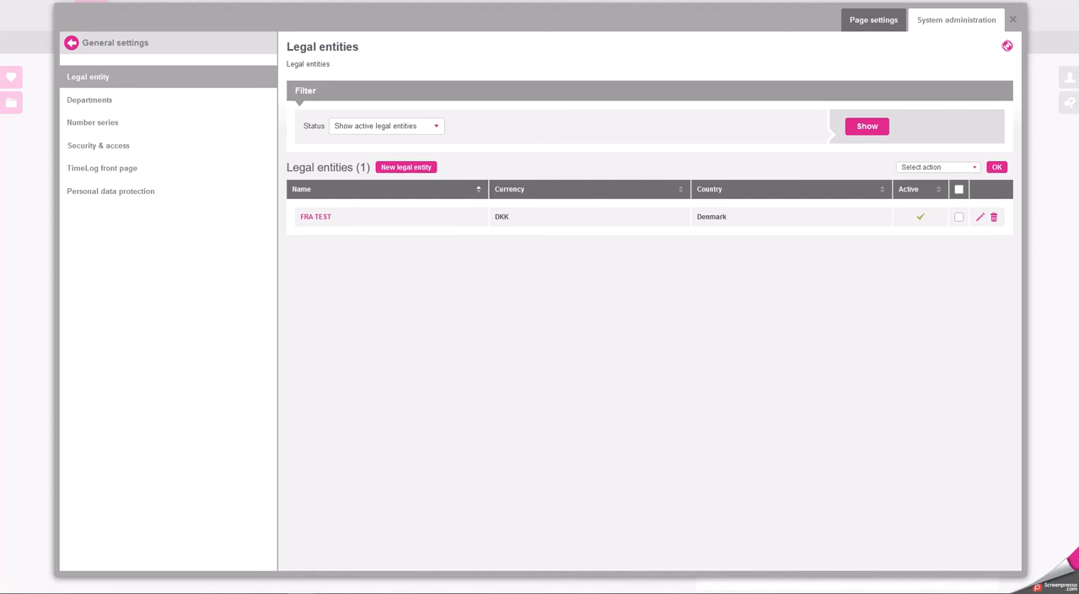
# View the departments and expand the hierarchy through Mother company, TimeLog INC and TimeLog Denmark
pyautogui.click(178, 99)
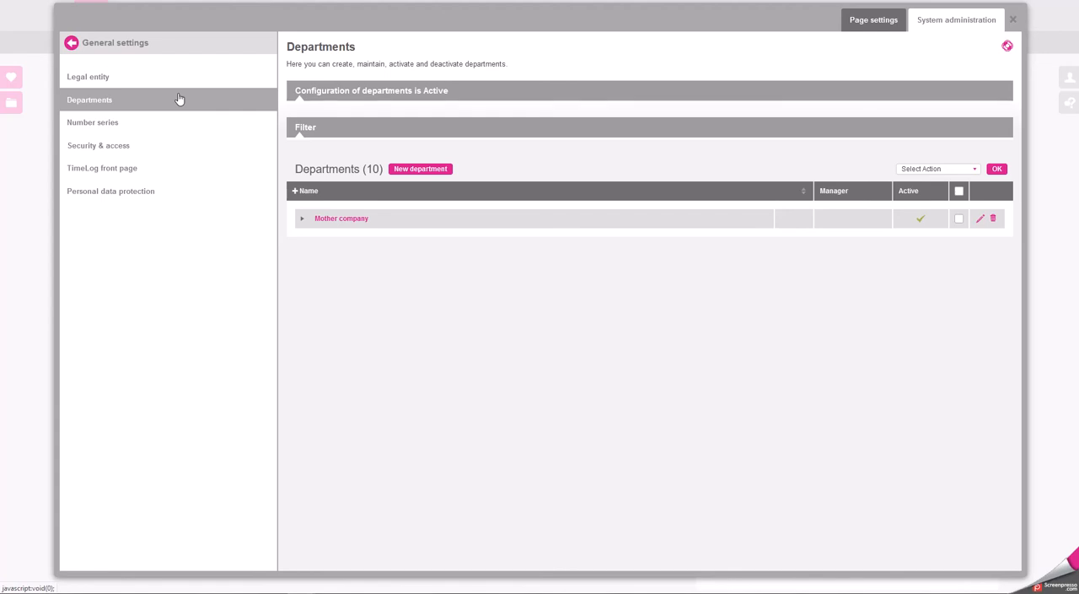
pyautogui.click(303, 220)
pyautogui.click(311, 239)
pyautogui.click(319, 260)
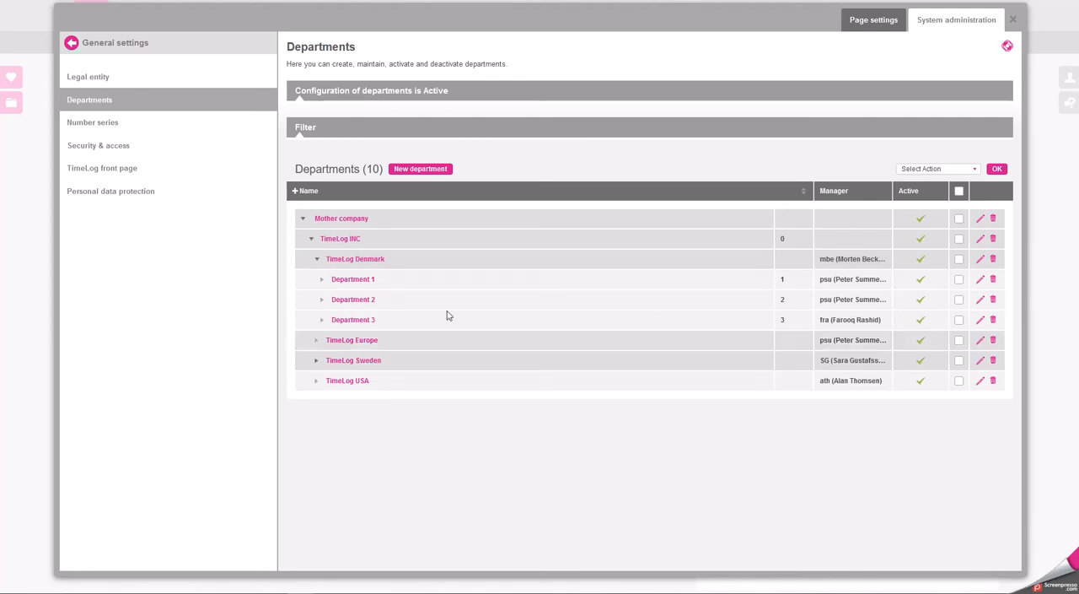
# View the main department options in a new department form, and cancel without creating a department
pyautogui.click(450, 173)
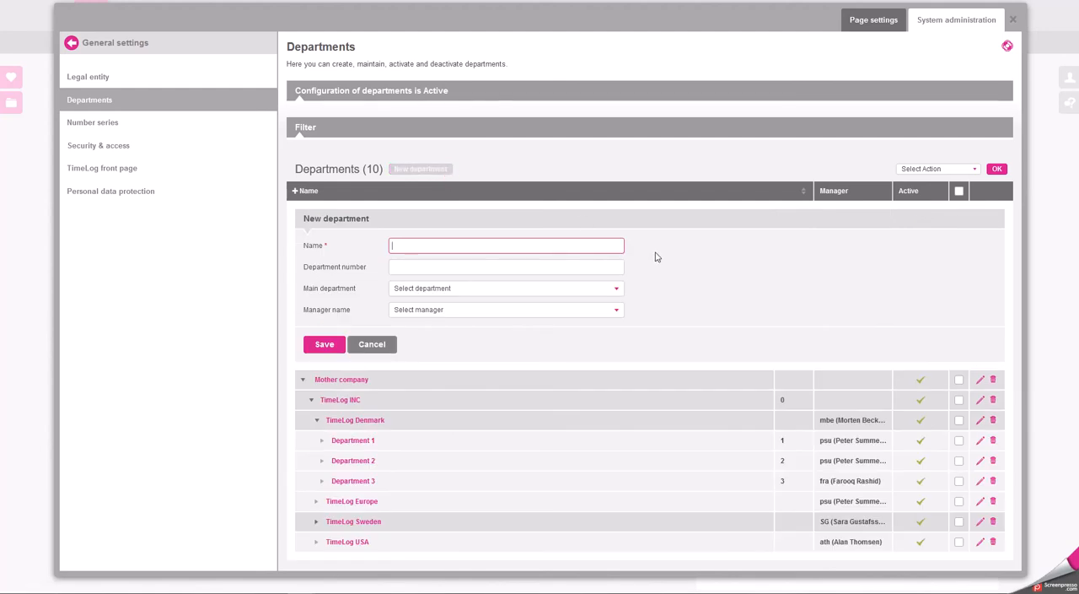
pyautogui.click(617, 289)
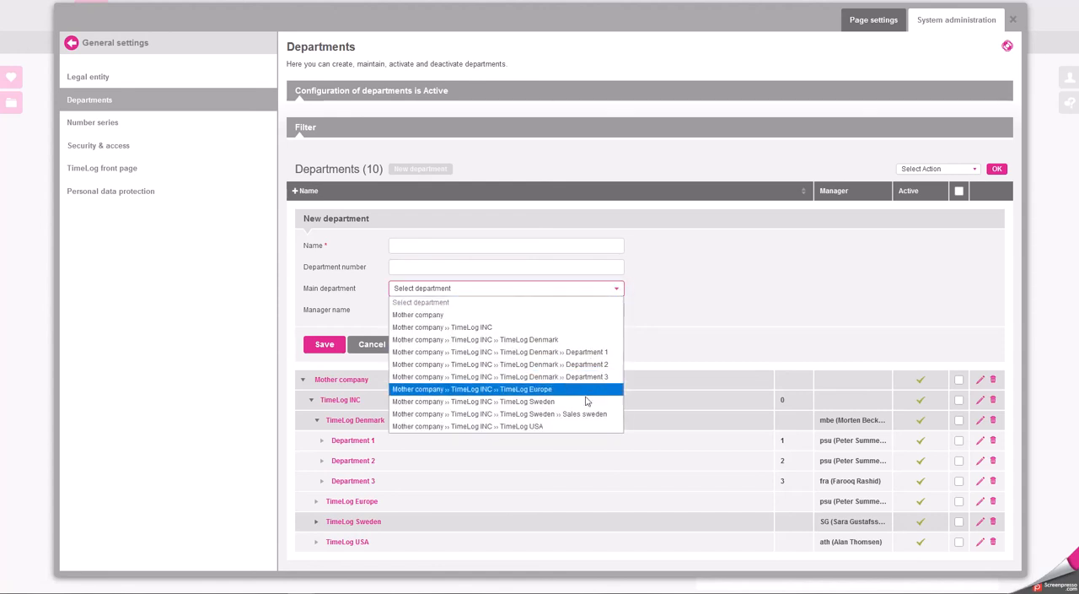
pyautogui.click(640, 320)
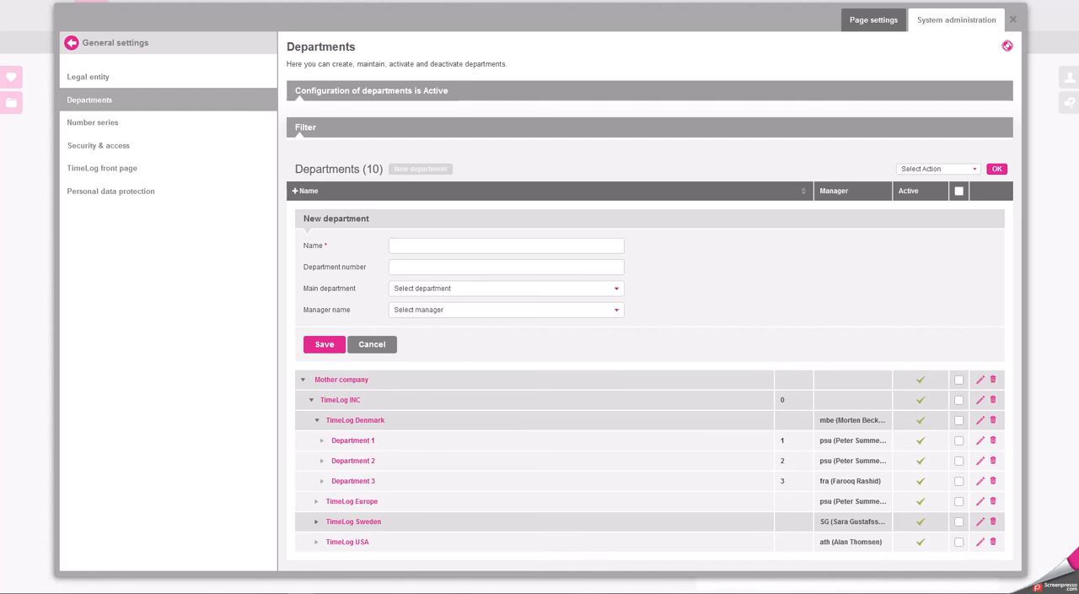
pyautogui.click(359, 340)
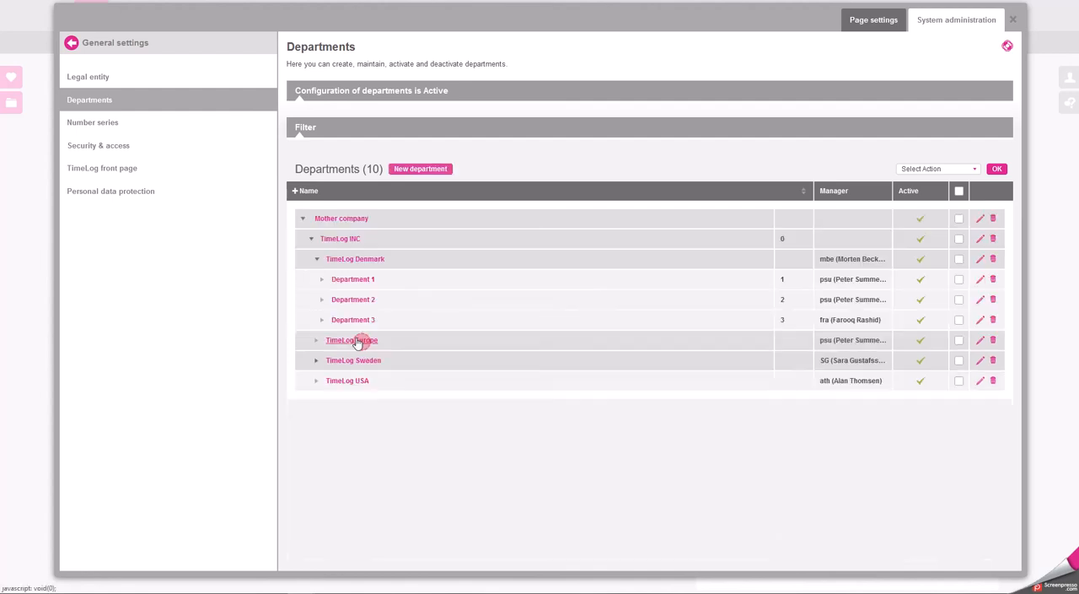
# In the number series, give the project number the prefix P with yy as Element 1, and update the series
pyautogui.click(156, 125)
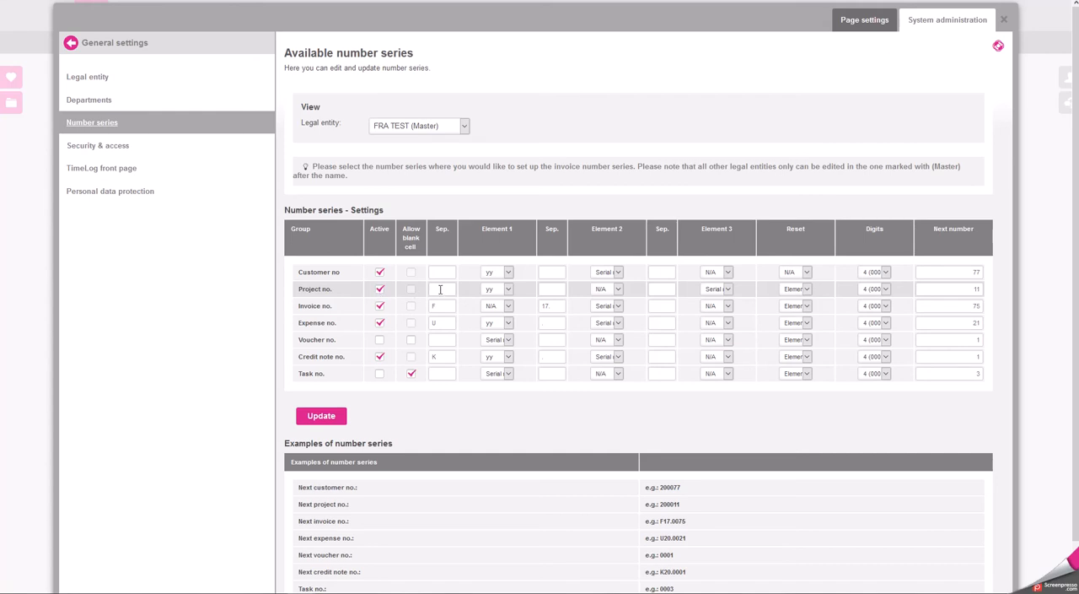
pyautogui.click(441, 289)
pyautogui.click(508, 289)
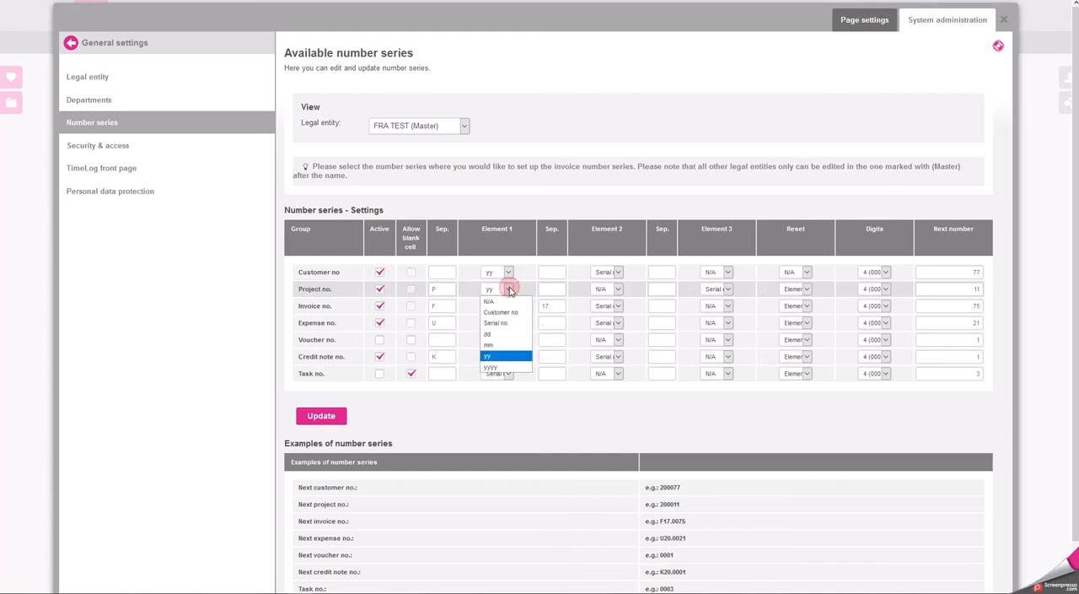
pyautogui.click(515, 358)
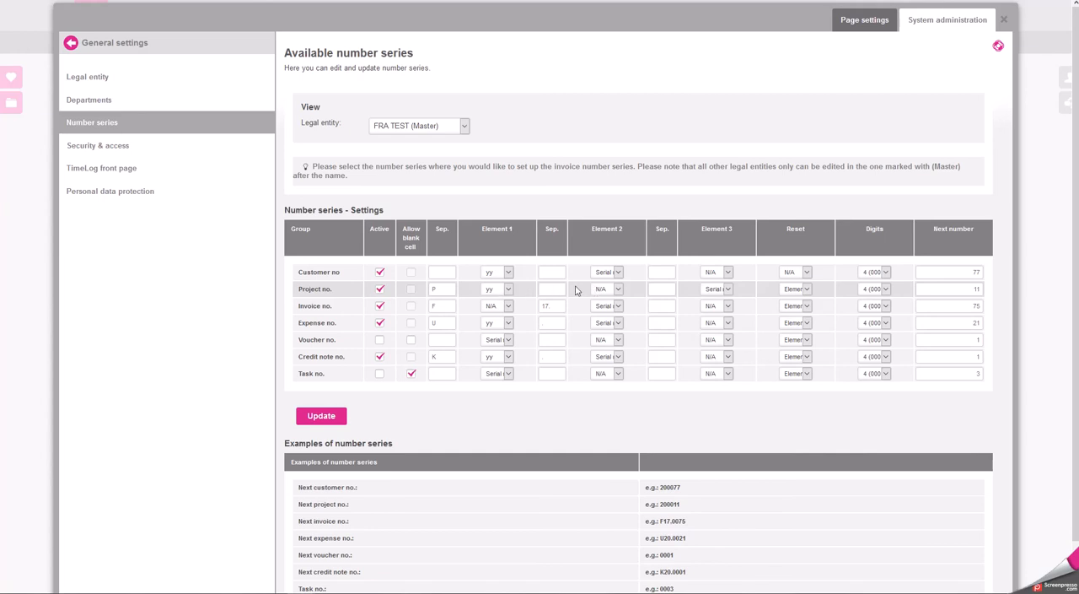
pyautogui.click(727, 289)
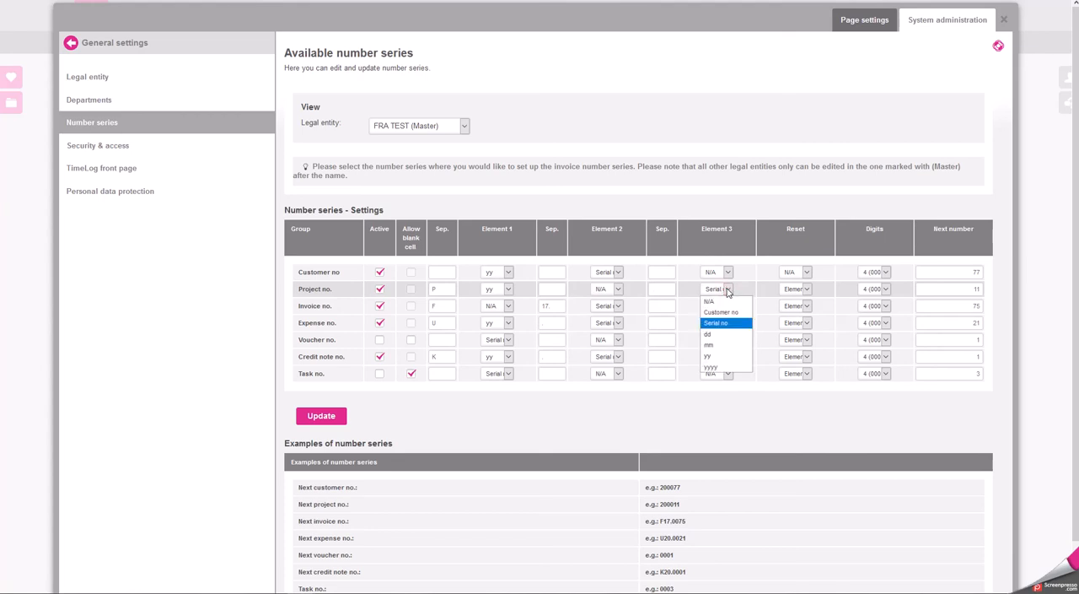
pyautogui.click(885, 289)
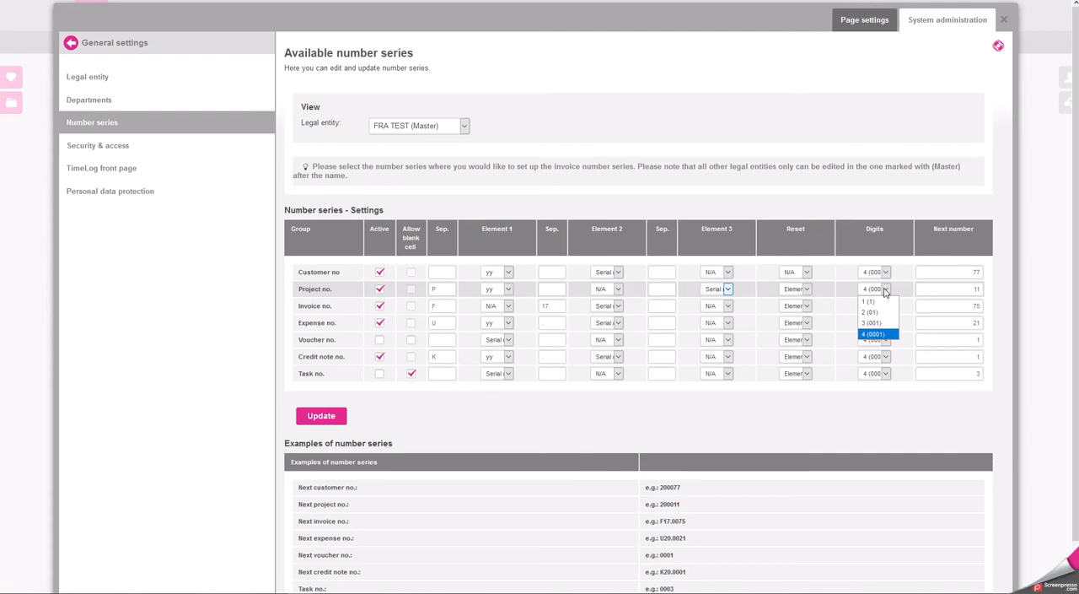
pyautogui.click(954, 289)
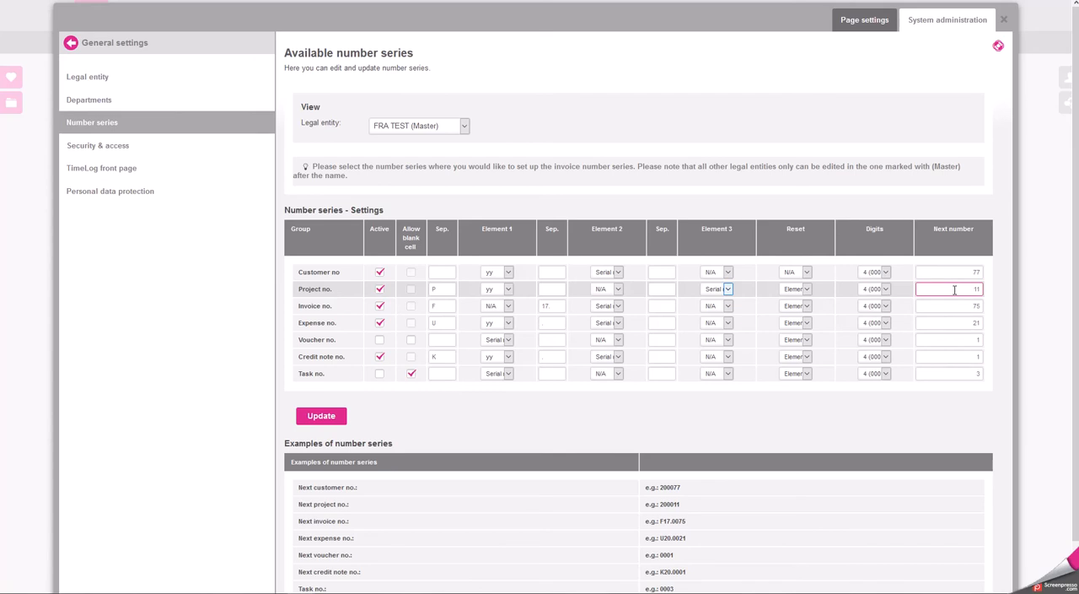
pyautogui.click(324, 419)
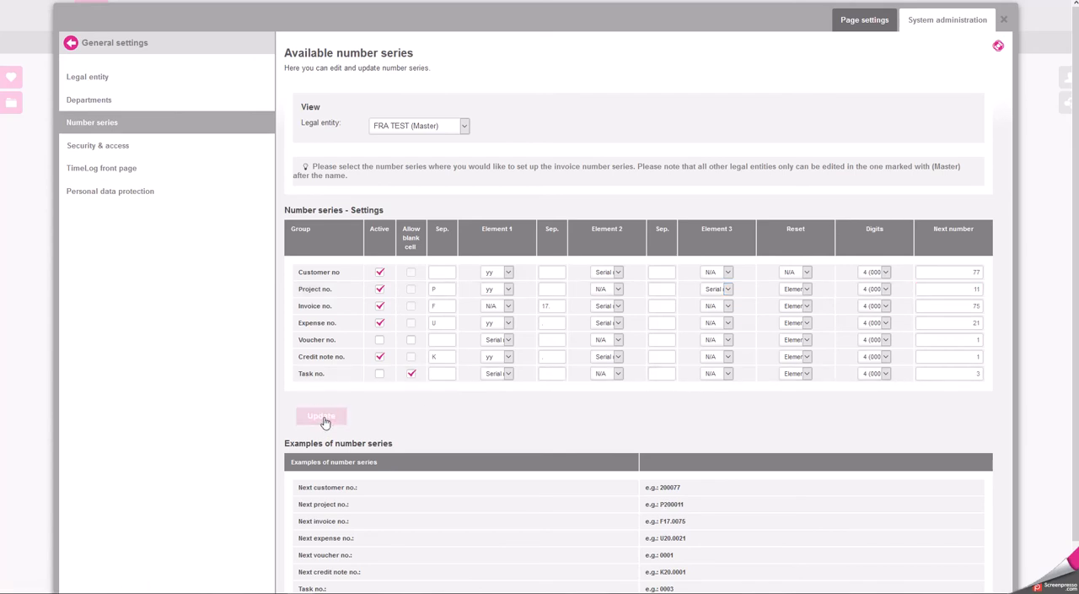
pyautogui.moveTo(304, 504); pyautogui.dragTo(349, 506)
pyautogui.click(371, 508)
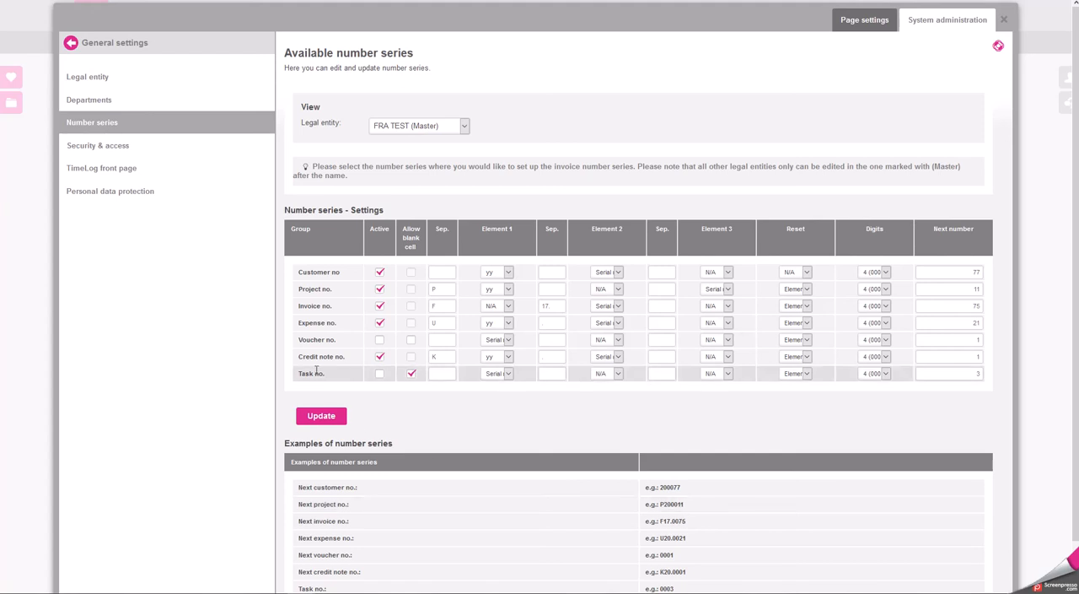
# Try deactivating the project number series and allowing blank cells, and reactivate the series
pyautogui.click(379, 289)
pyautogui.click(412, 289)
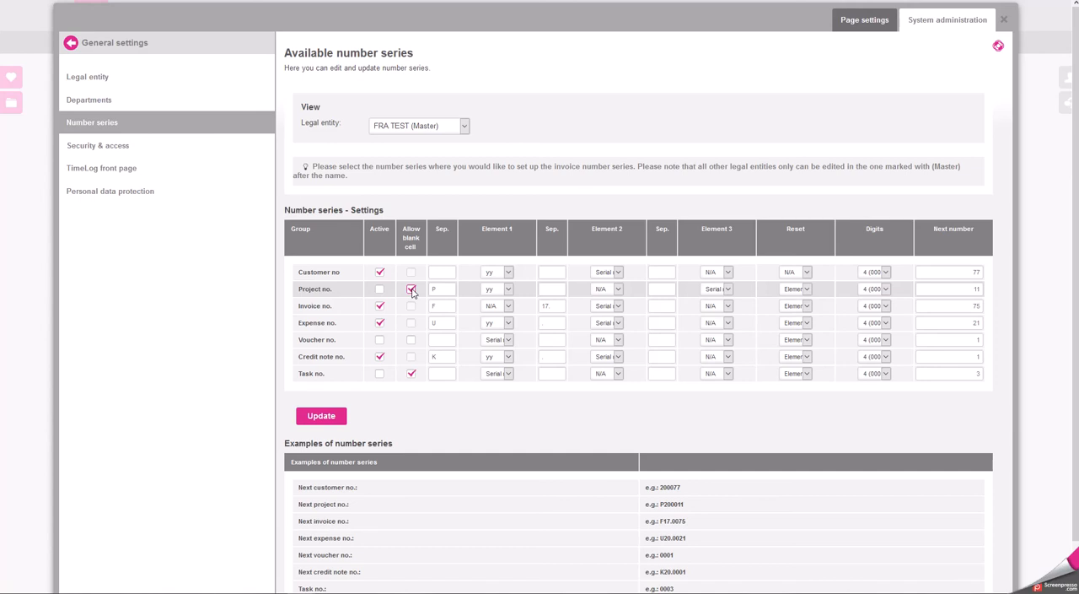
pyautogui.click(379, 289)
pyautogui.moveTo(959, 287); pyautogui.dragTo(992, 286)
# Review the password rules and the TimeLog front page settings, closing system administration to compare with the front page
pyautogui.click(157, 145)
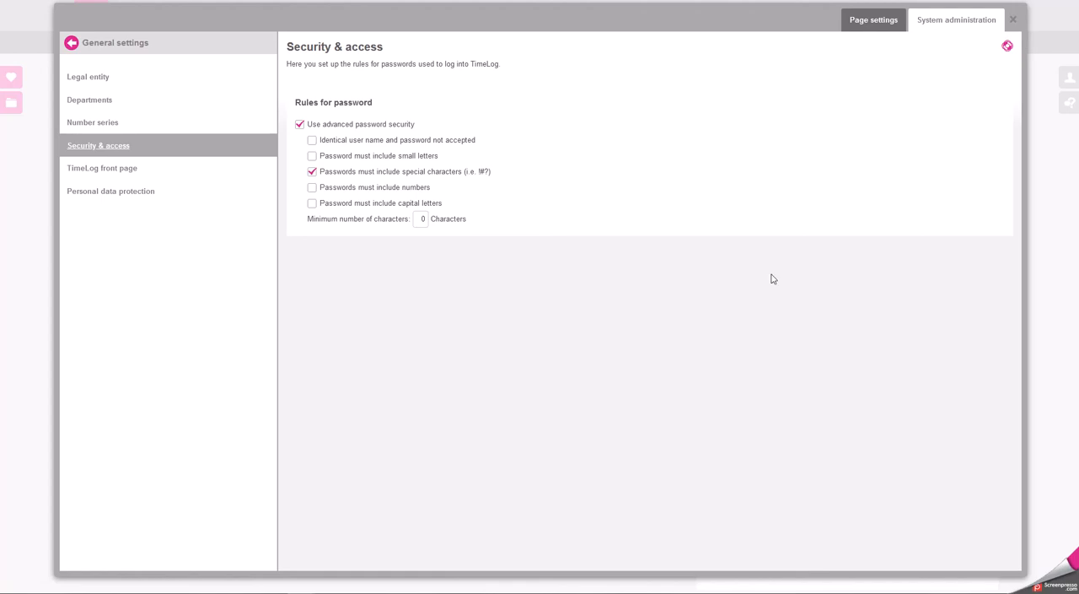
pyautogui.click(102, 168)
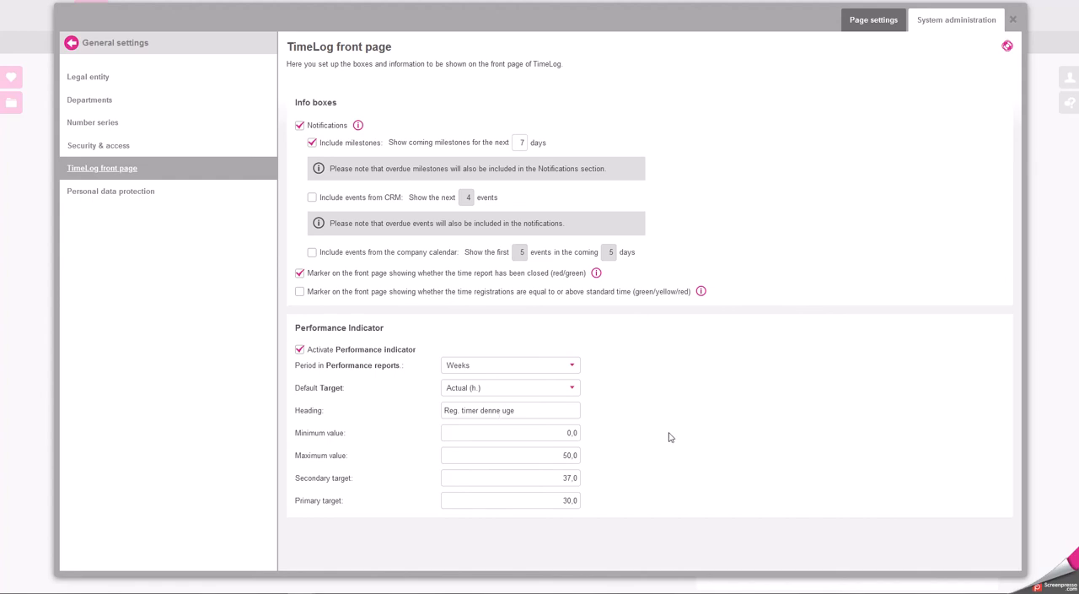
pyautogui.click(1034, 329)
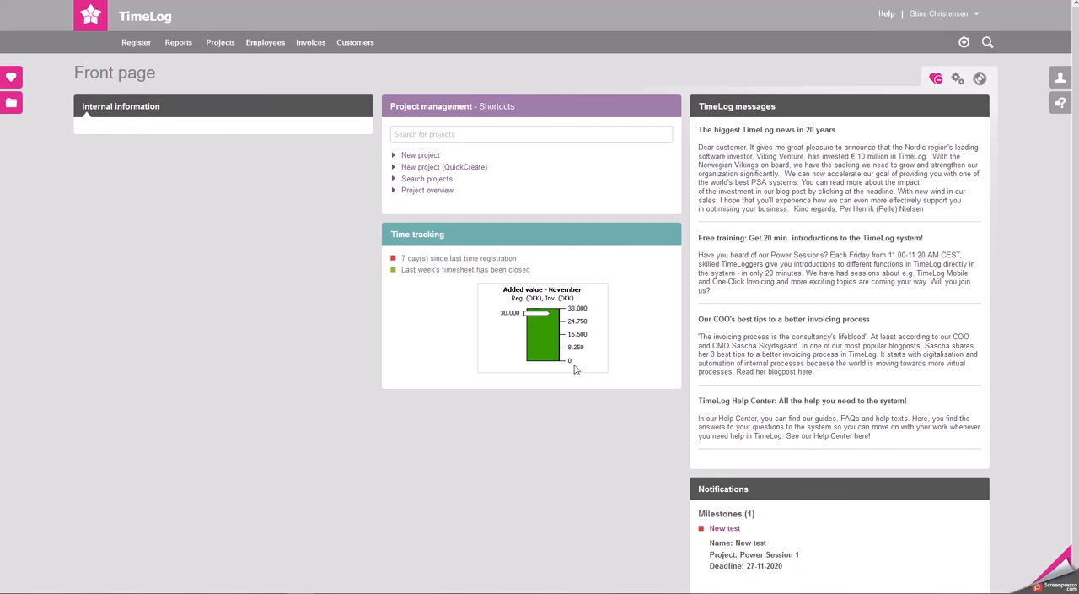
pyautogui.scroll(-1, 674, 386)
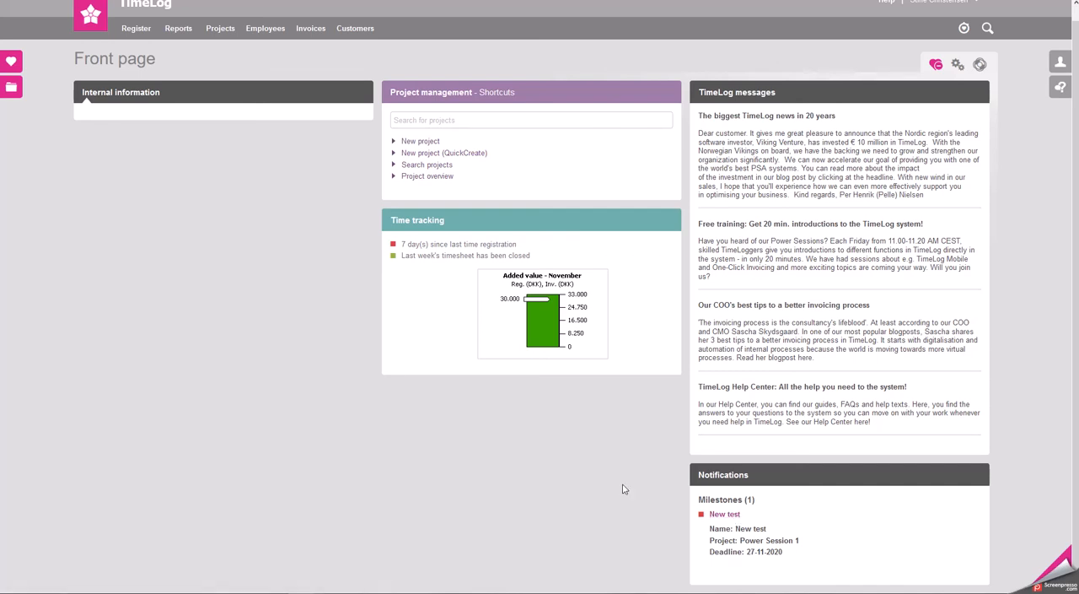
pyautogui.scroll(1, 624, 489)
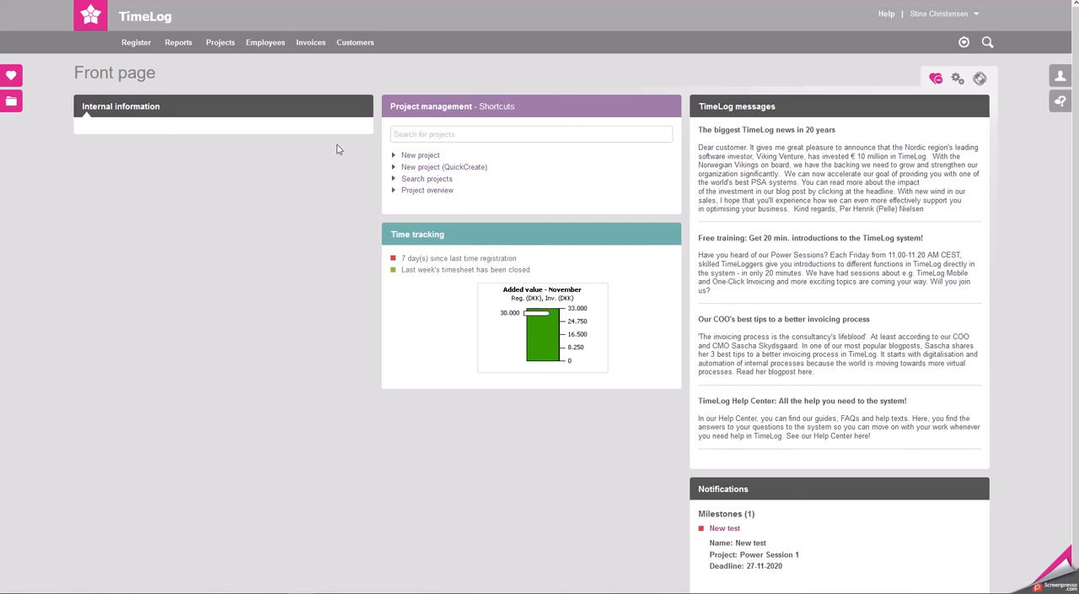
# Enter "Please remember to submit your time sheet before you leave" as the internal information message on the front page
pyautogui.click(360, 106)
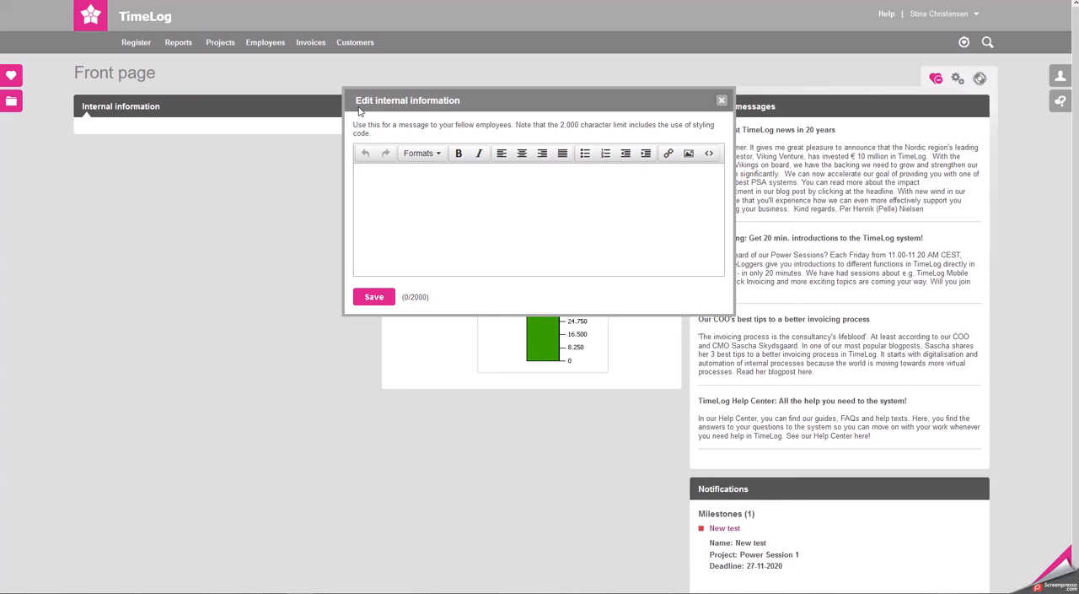
pyautogui.click(471, 203)
pyautogui.write('Please remember to submit your ti')
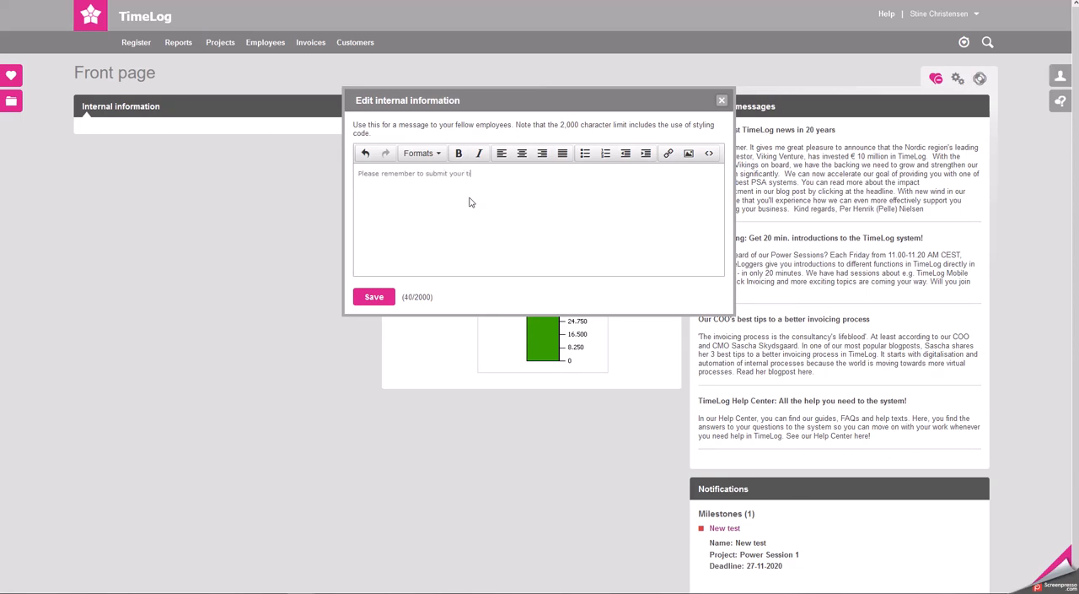
pyautogui.write('me sheet before you leave')
# Paste the copied weekend picture below the message text and save the internal information
pyautogui.click(586, 201)
pyautogui.press('Return')
pyautogui.hotkey('ctrl', 'v')
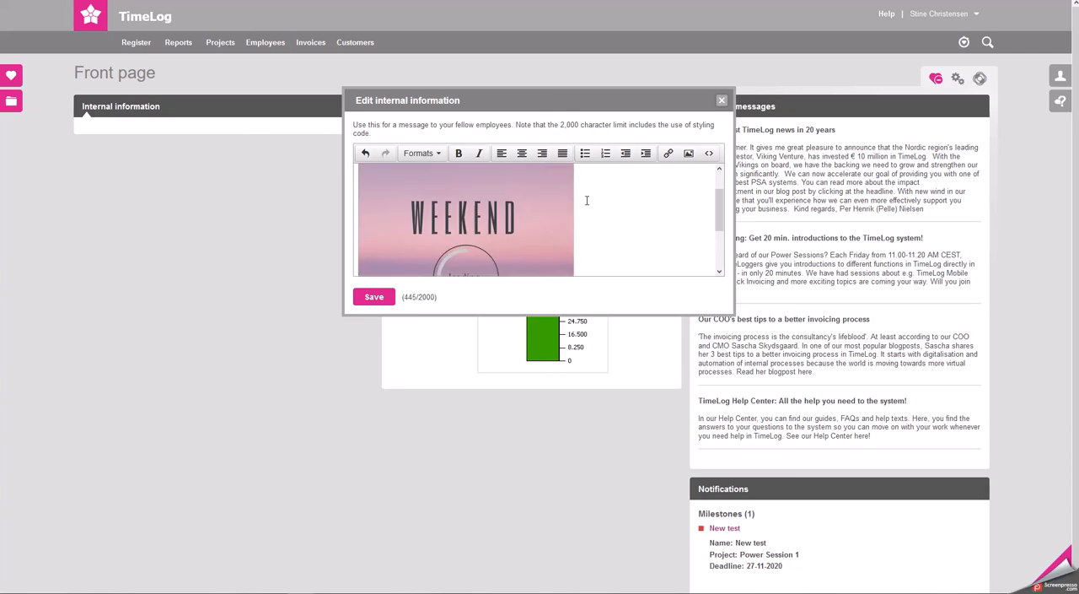
pyautogui.click(374, 298)
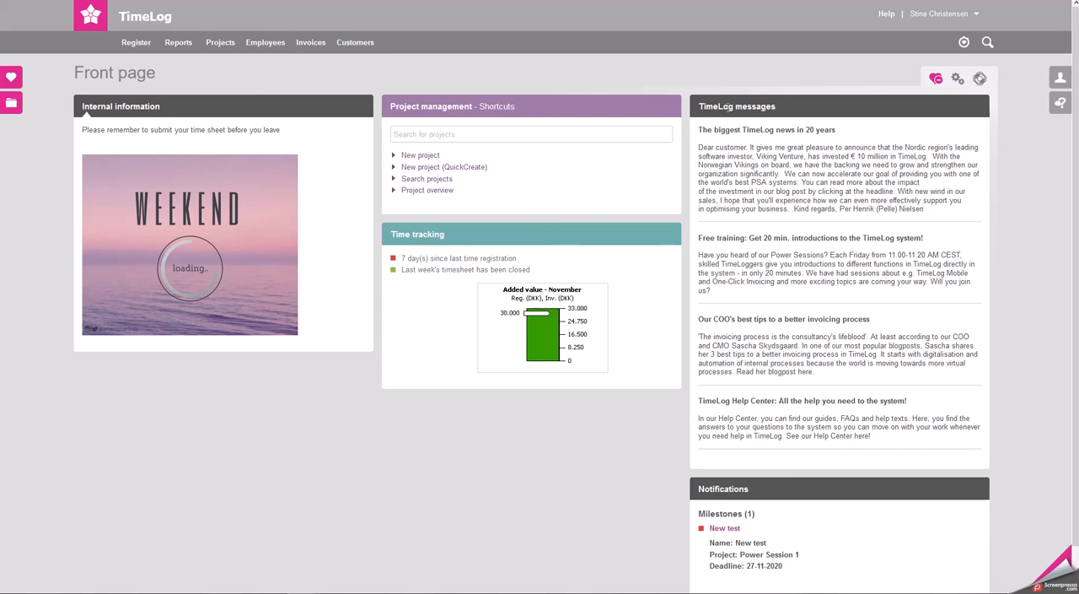
# Review the personal settings, including the start page options after login, and close them without changes
pyautogui.click(941, 13)
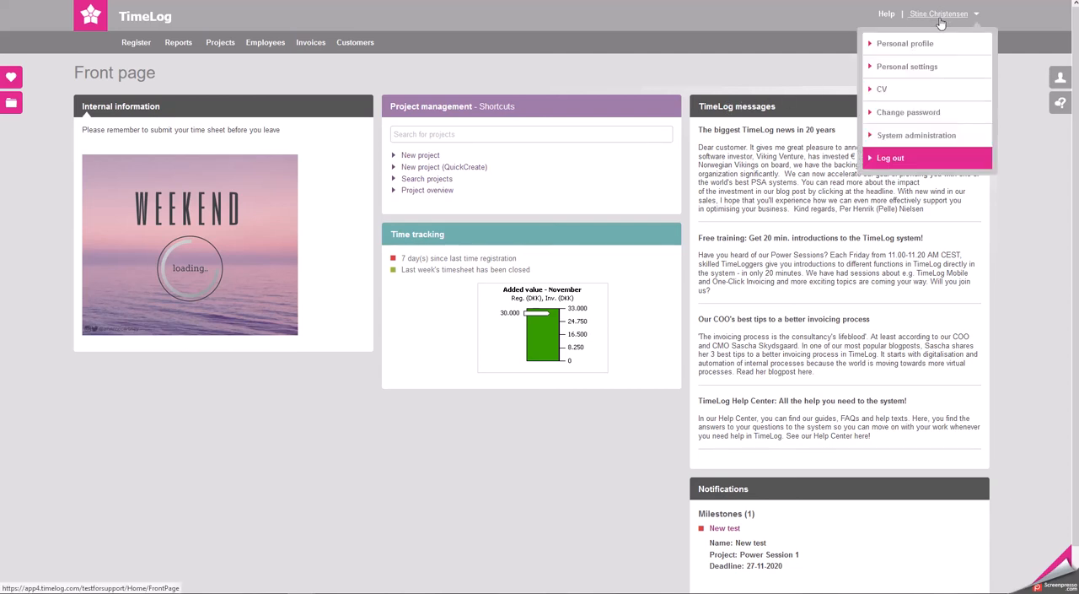
pyautogui.click(923, 69)
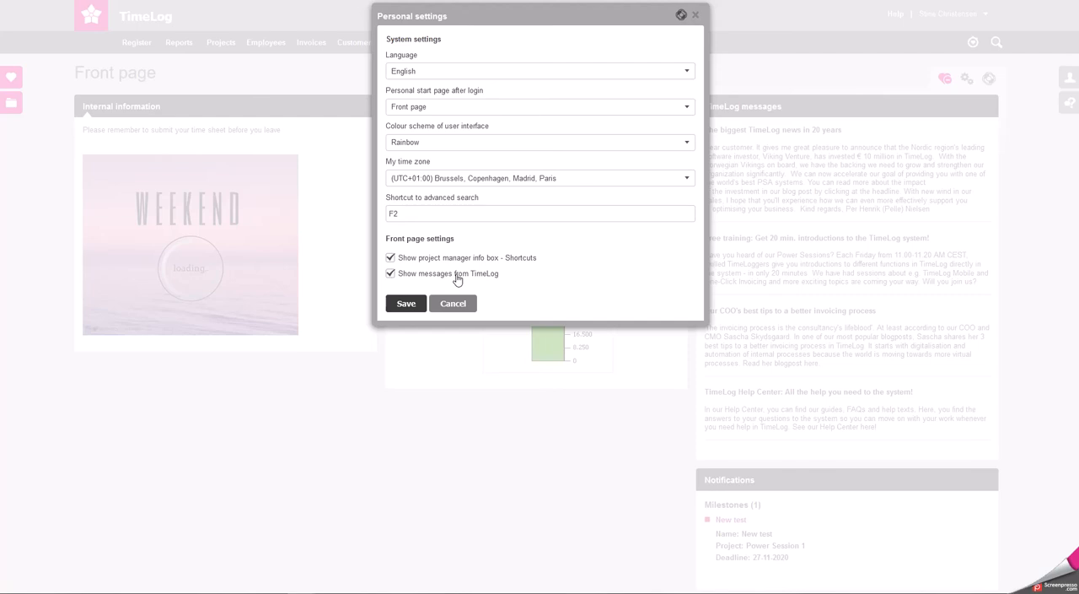
pyautogui.click(514, 108)
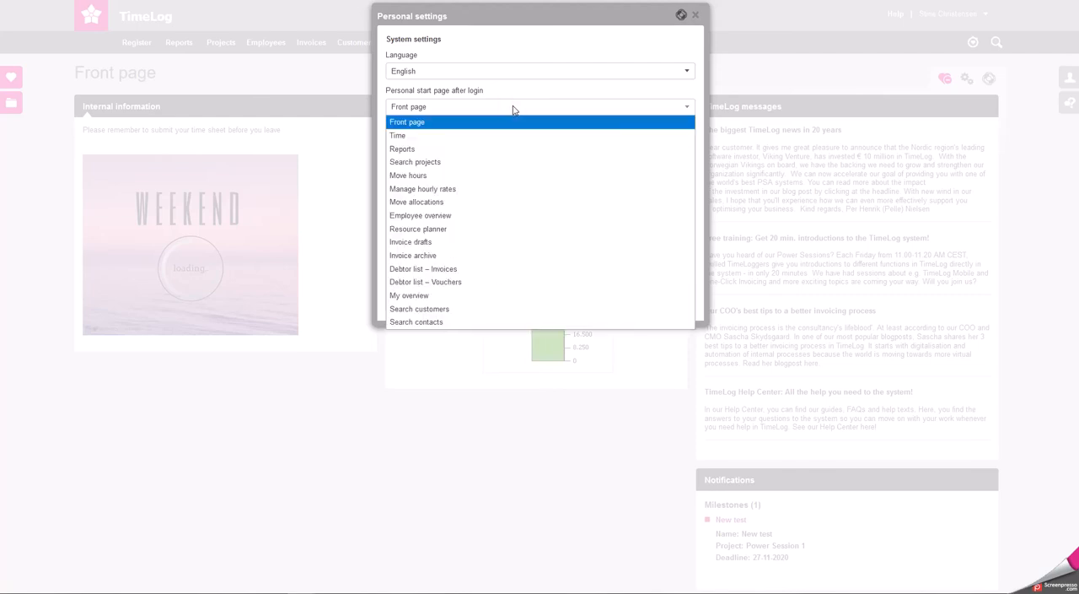
pyautogui.click(513, 108)
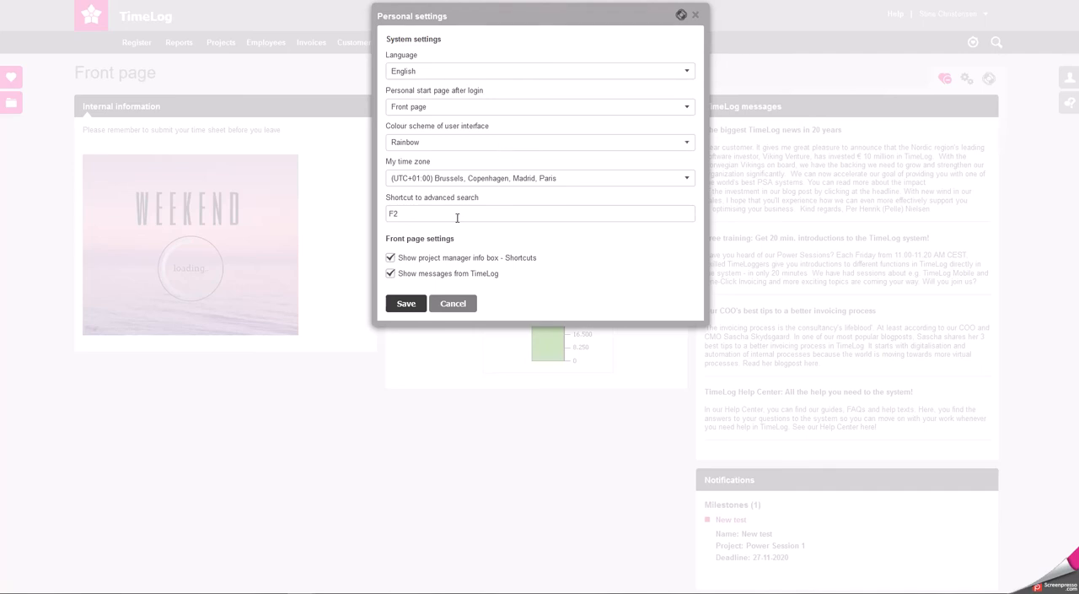
pyautogui.click(512, 421)
# Open the Personal data protection page in the General settings of System administration
pyautogui.click(957, 82)
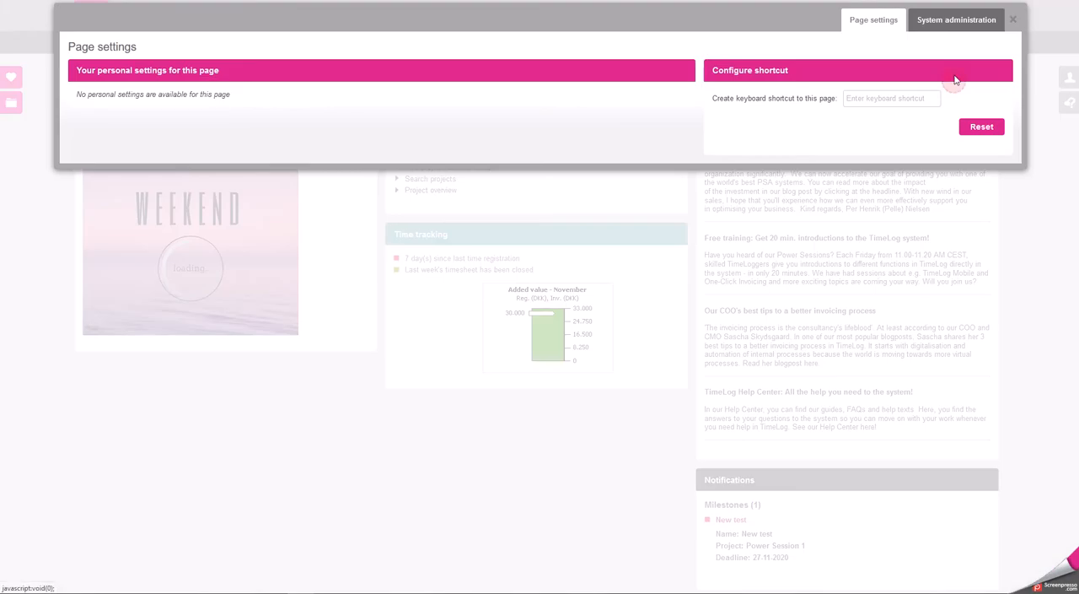
pyautogui.click(946, 24)
pyautogui.click(156, 266)
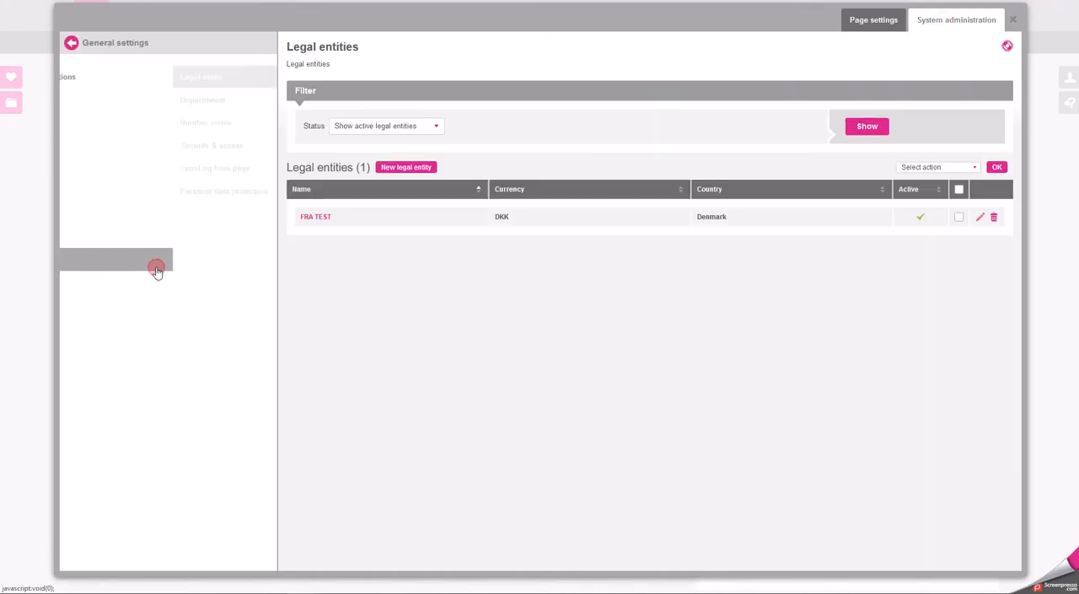
pyautogui.click(178, 197)
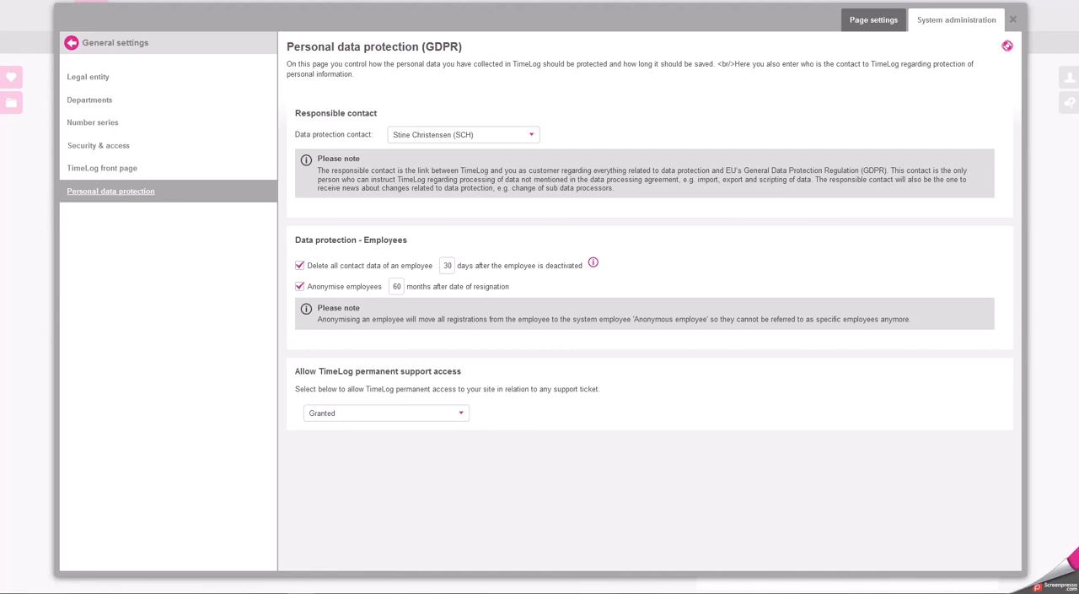
# Examine the deletion period for employee contact data and the options for TimeLog permanent support access
pyautogui.doubleClick(449, 265)
pyautogui.click(639, 269)
pyautogui.click(443, 419)
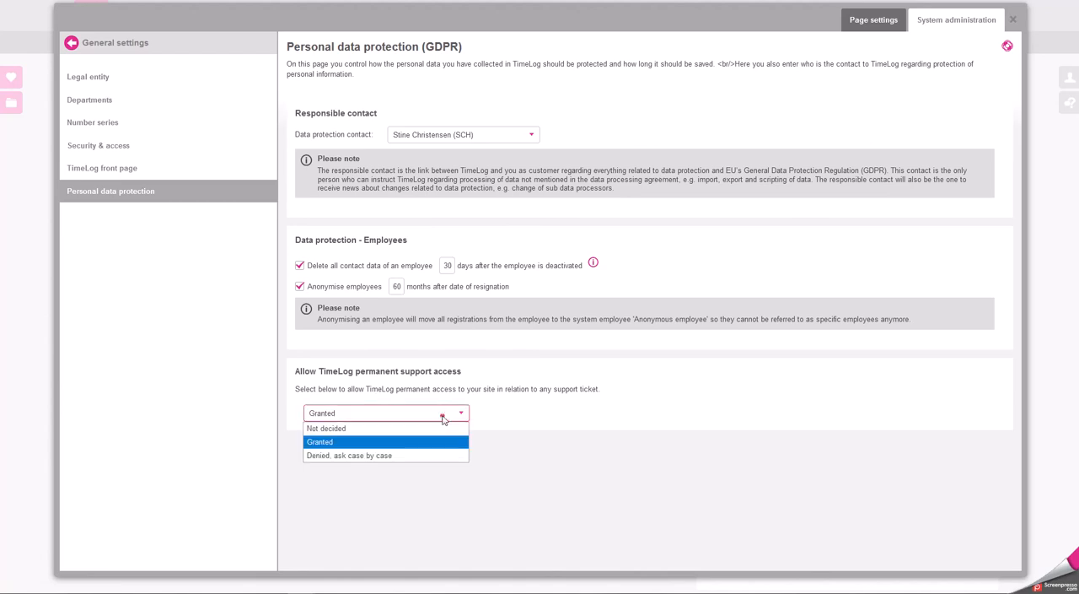